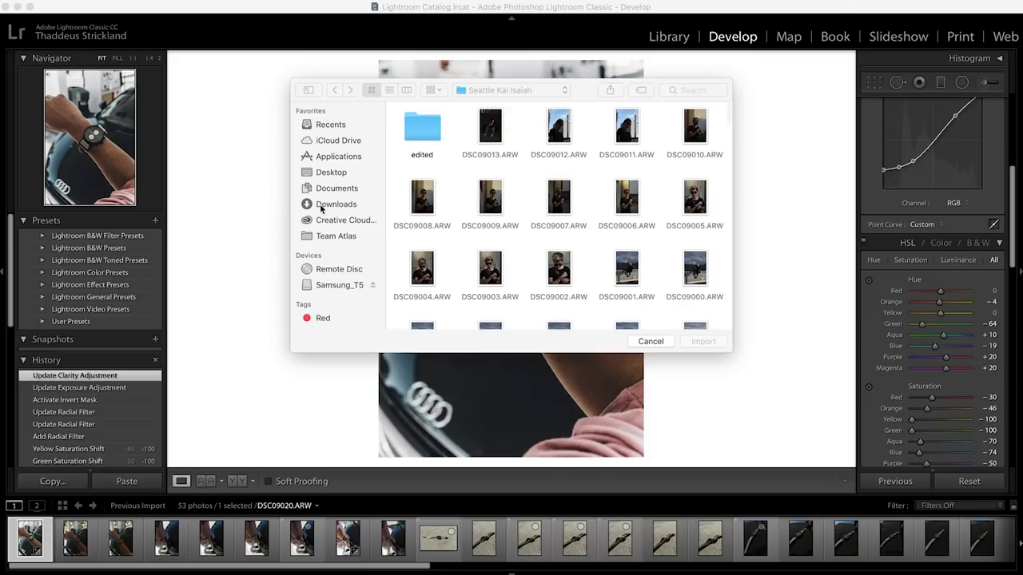
# Import all the .lrtemplate presets from the Desktop Lightroom Presets folder inside Team Atlas's product folder
pyautogui.click(342, 240)
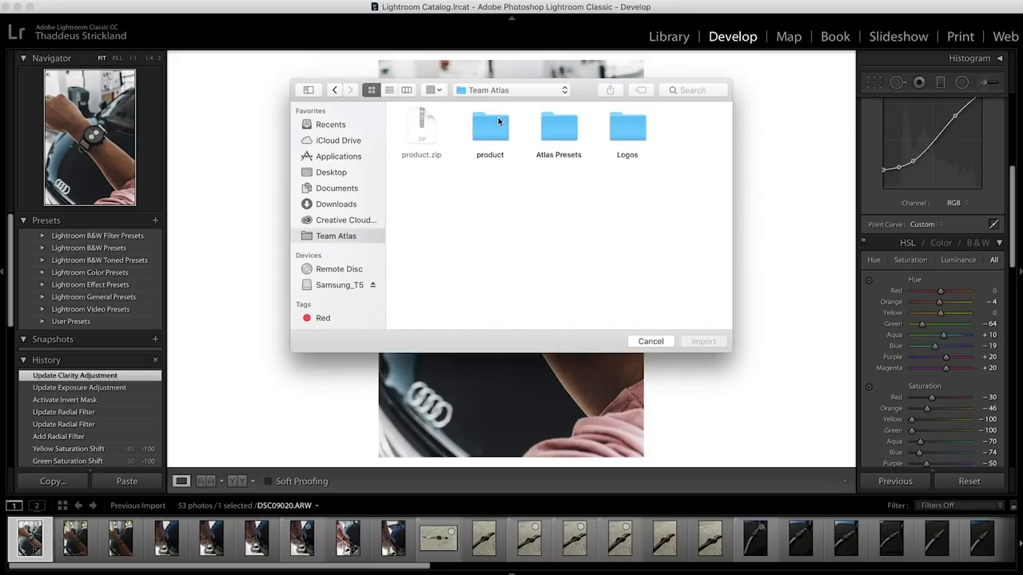
pyautogui.click(556, 134)
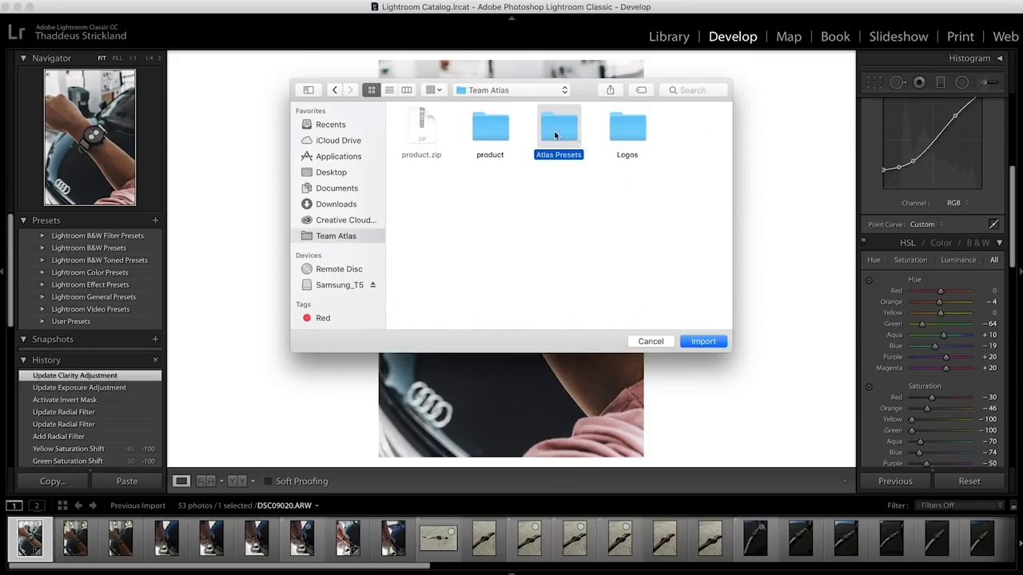
pyautogui.doubleClick(471, 126)
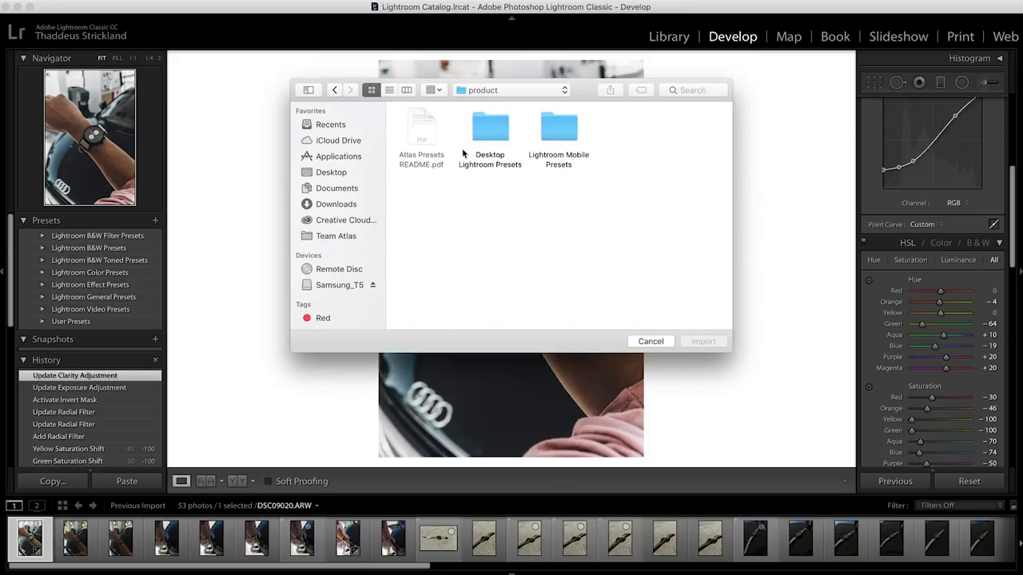
pyautogui.doubleClick(559, 132)
pyautogui.click(334, 90)
pyautogui.doubleClick(494, 134)
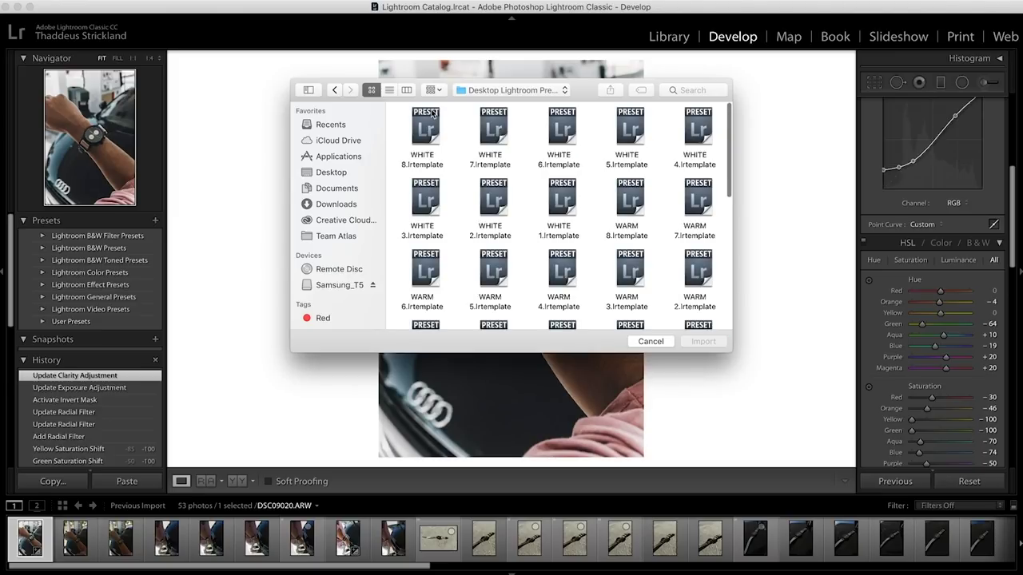
pyautogui.press('super+a')
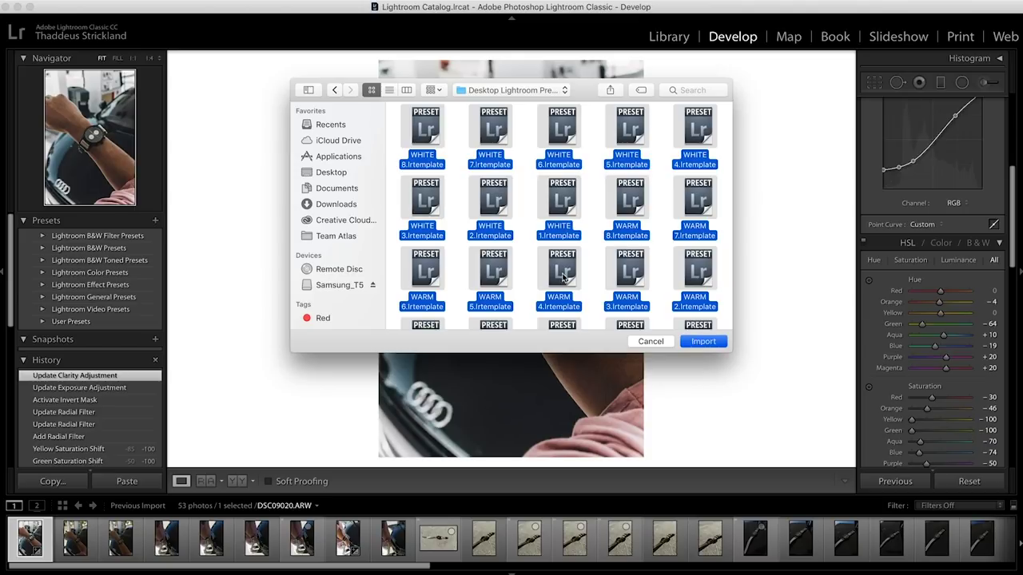
pyautogui.press('Return')
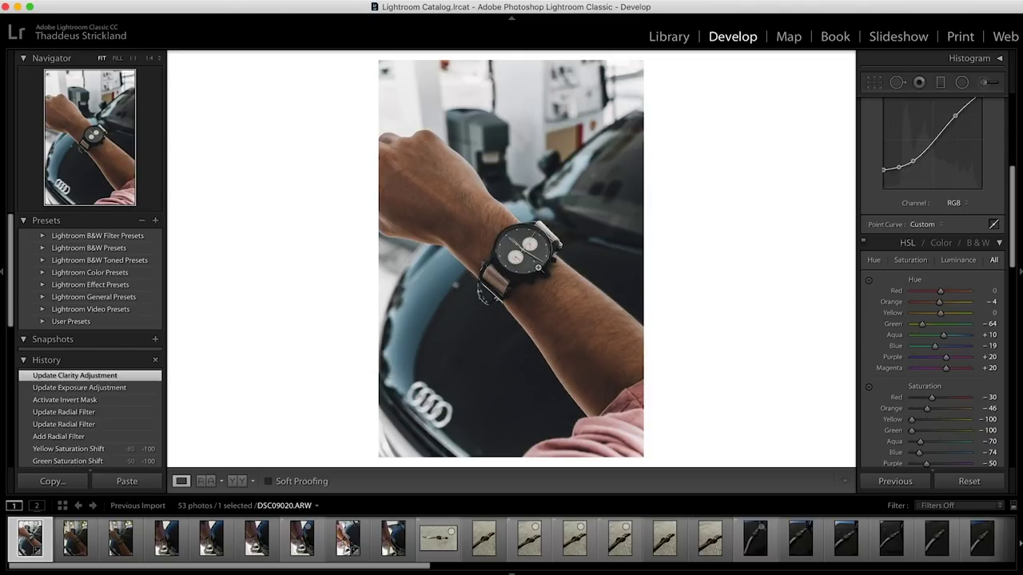
# Reset all edits on photo DSC09020.ARW and apply the WHITE 1 preset from the user presets
pyautogui.click(42, 321)
pyautogui.scroll(-3, 75, 312)
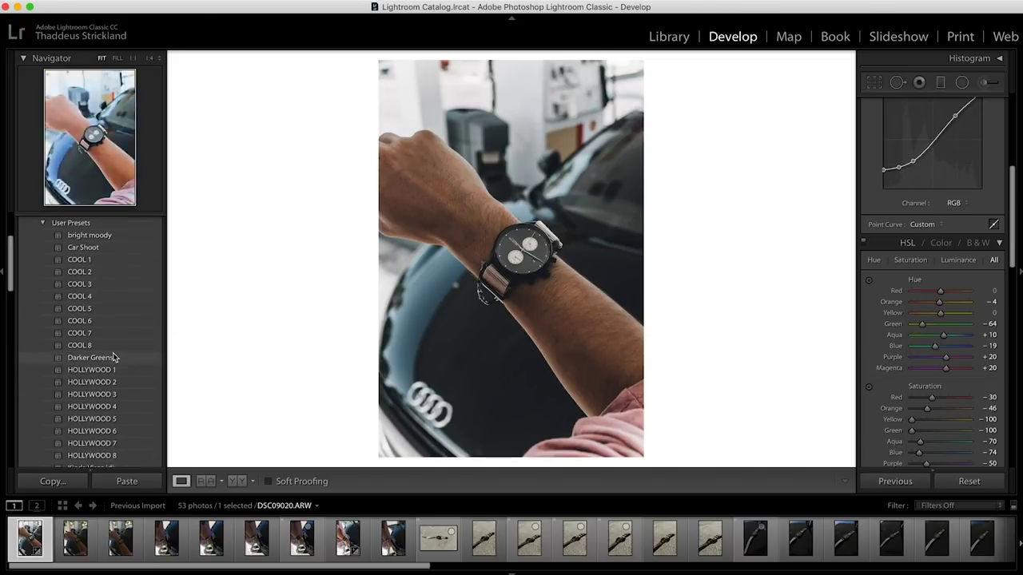
pyautogui.scroll(-15, 112, 357)
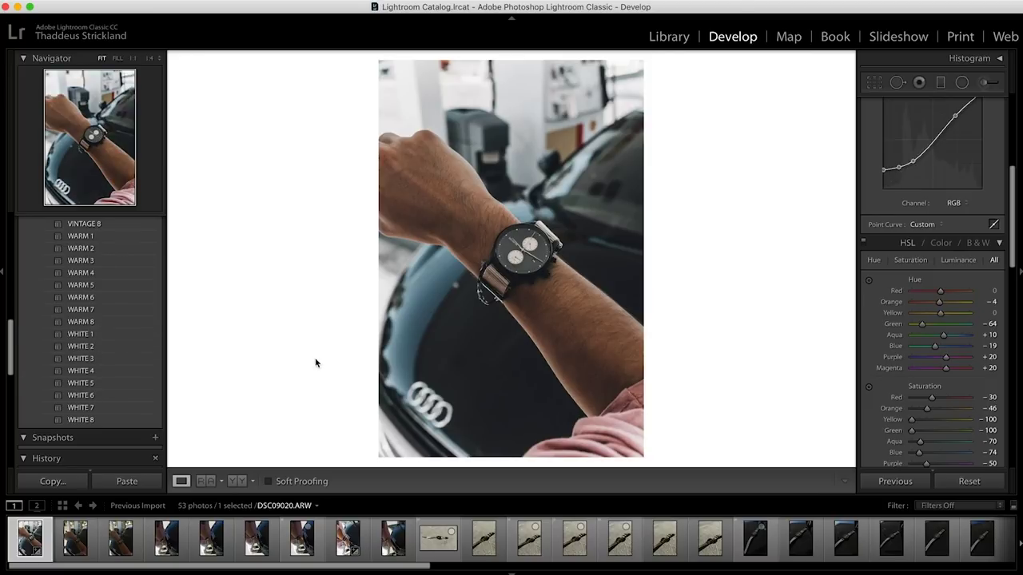
pyautogui.click(976, 484)
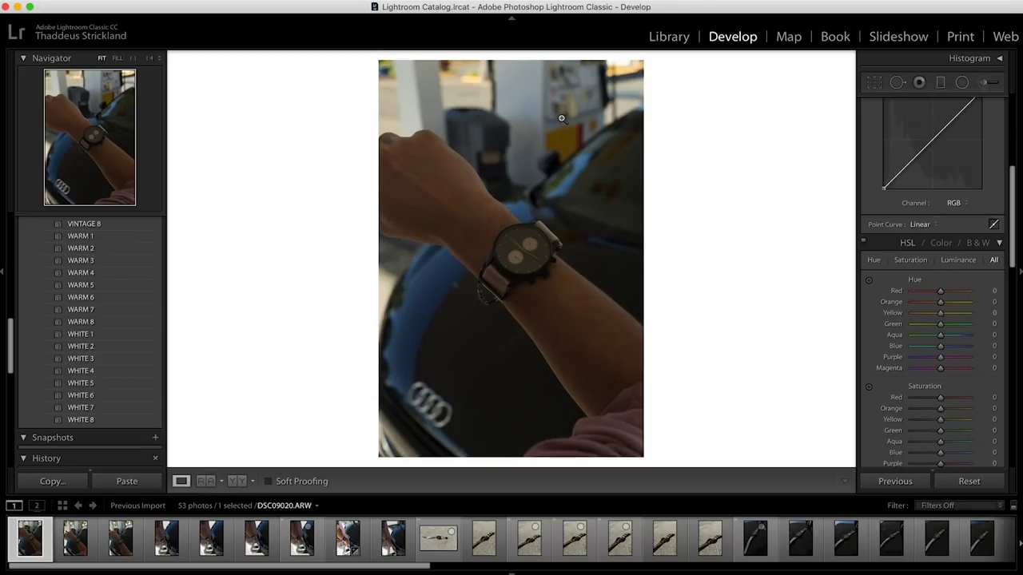
pyautogui.click(95, 334)
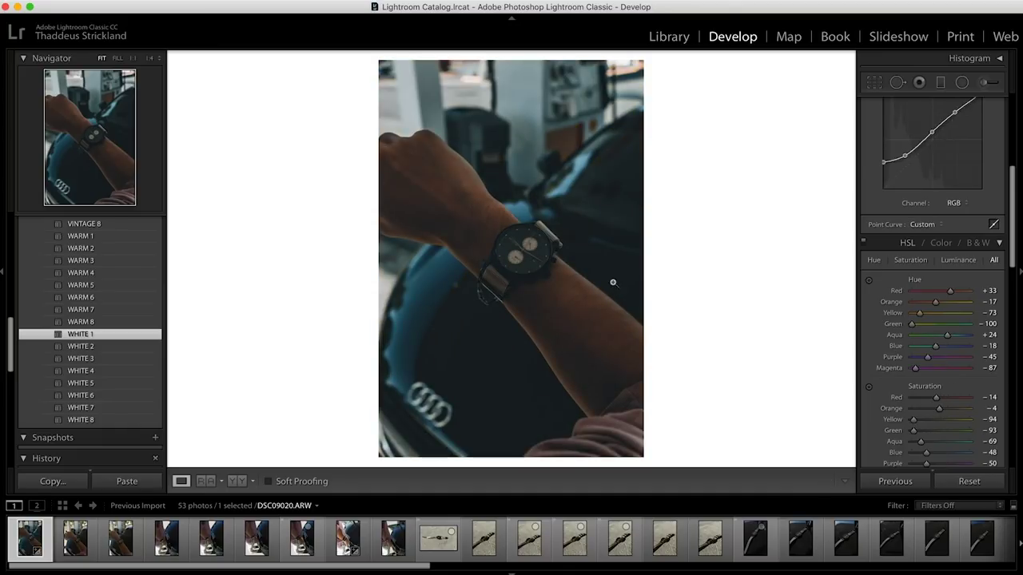
# Raise the photo's exposure to +1.25 and lower its orange saturation to -20
pyautogui.scroll(6, 863, 308)
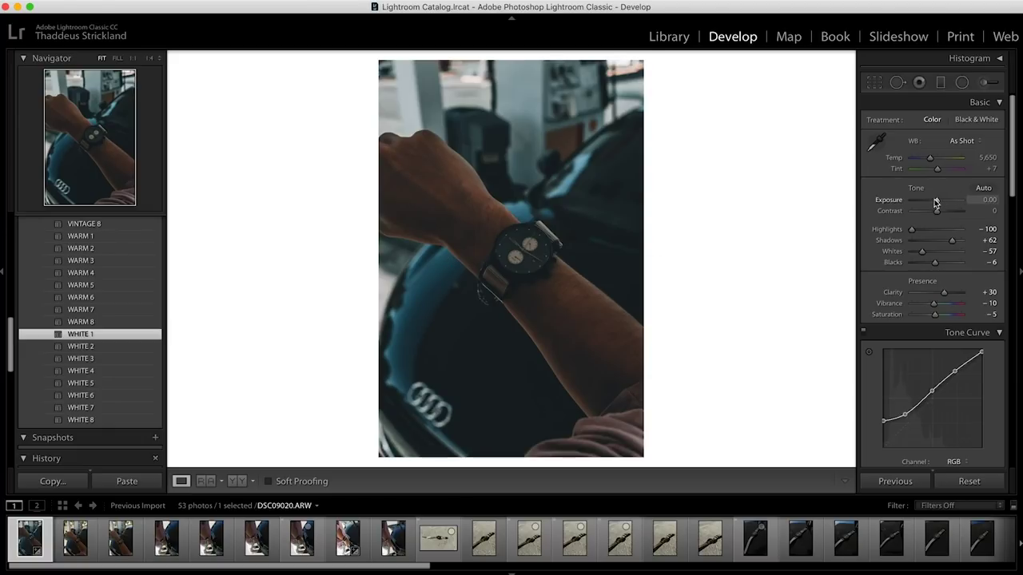
pyautogui.moveTo(939, 205); pyautogui.dragTo(945, 203)
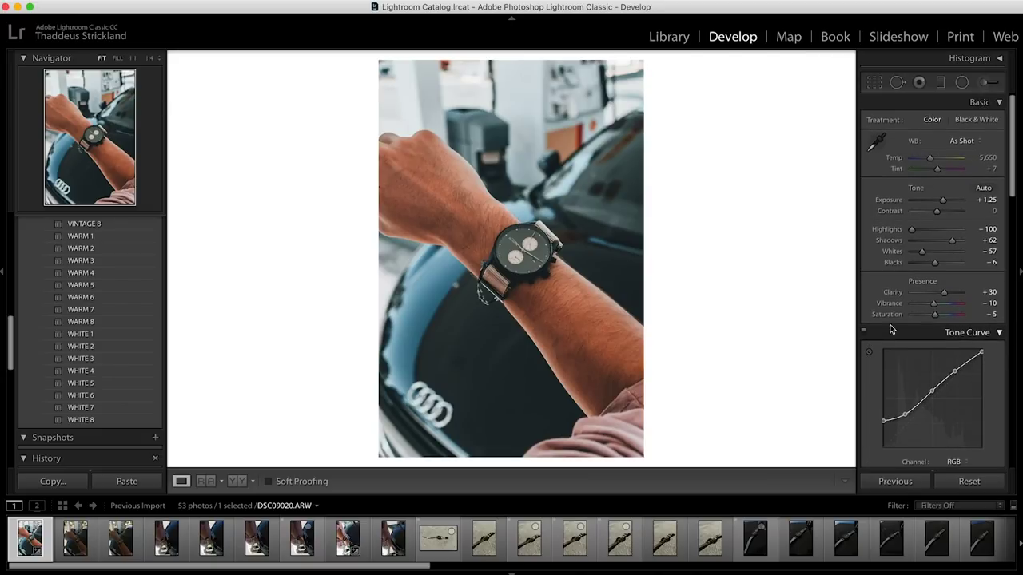
pyautogui.scroll(-8, 884, 360)
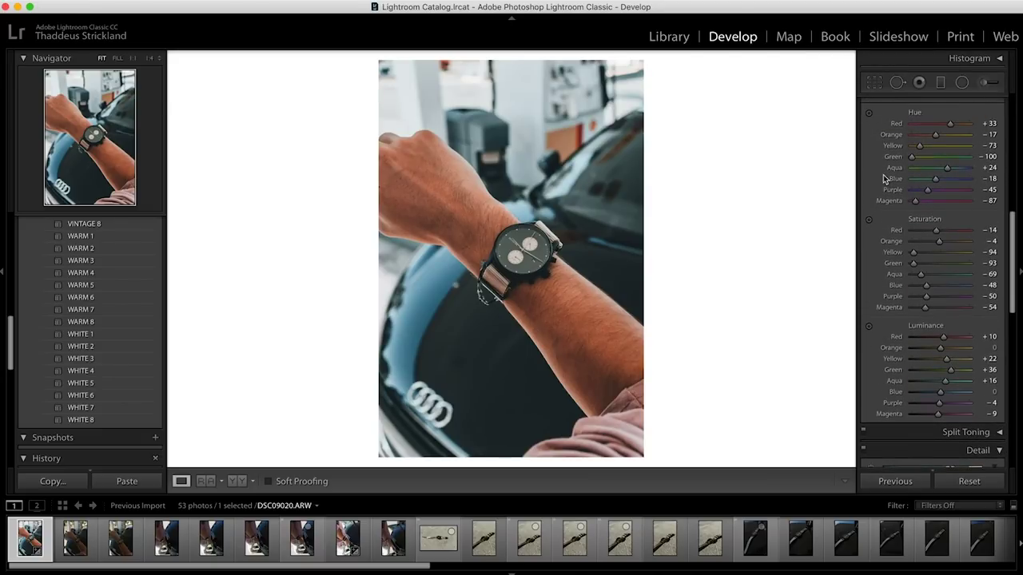
pyautogui.scroll(3, 884, 177)
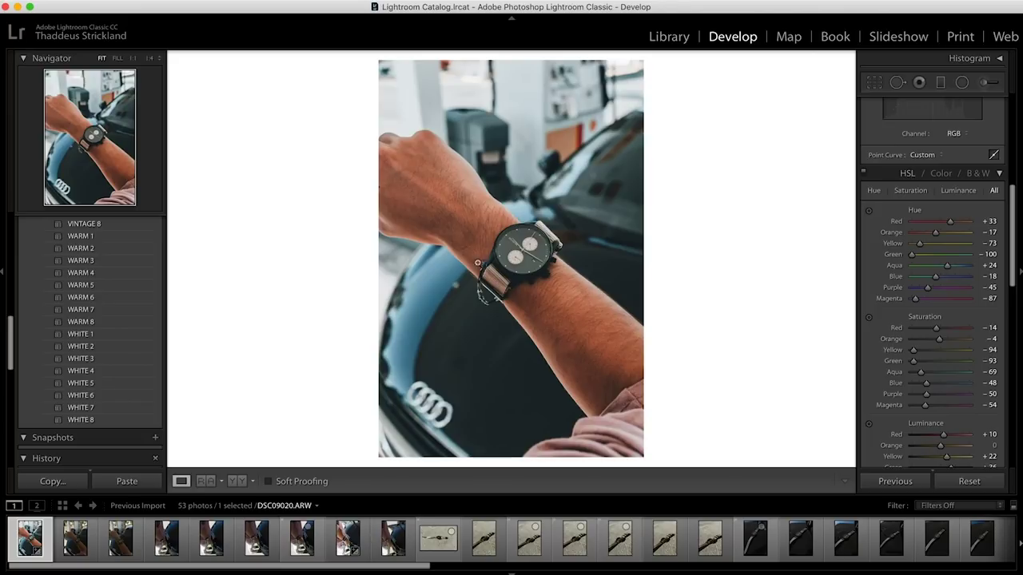
pyautogui.moveTo(945, 343)
pyautogui.mouseDown()
pyautogui.moveTo(929, 339)
pyautogui.moveTo(936, 344)
pyautogui.mouseUp()
# Fine-tune the wristwatch photo's exposure to +1.45 and warm its white balance temperature to 6,382
pyautogui.scroll(10, 879, 312)
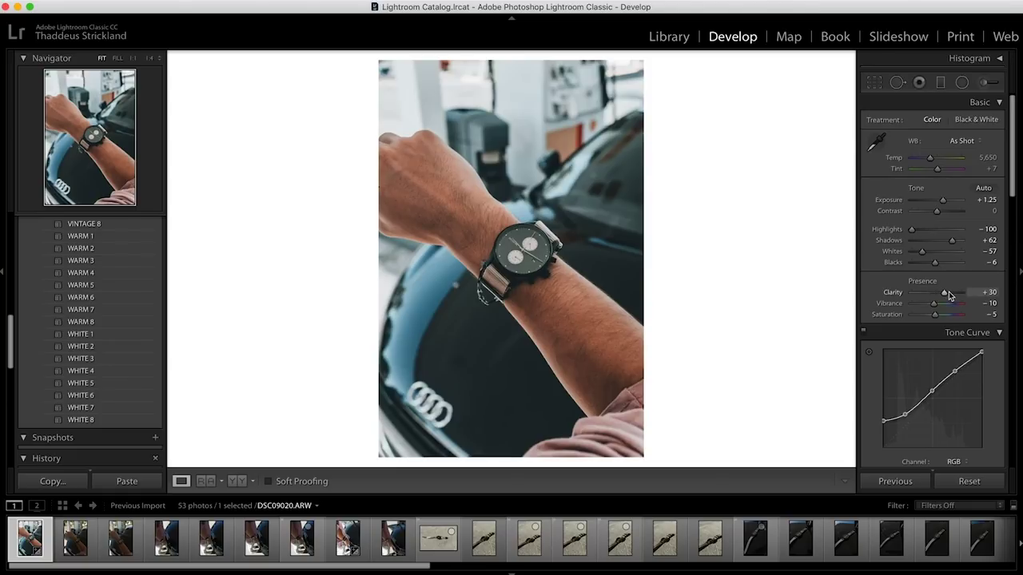
pyautogui.scroll(-10, 885, 272)
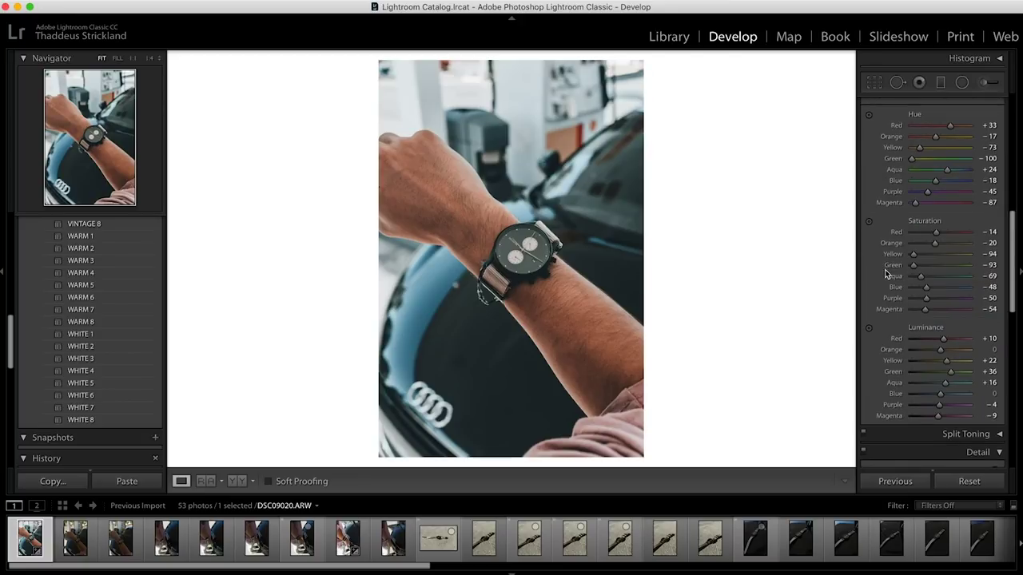
pyautogui.scroll(10, 885, 272)
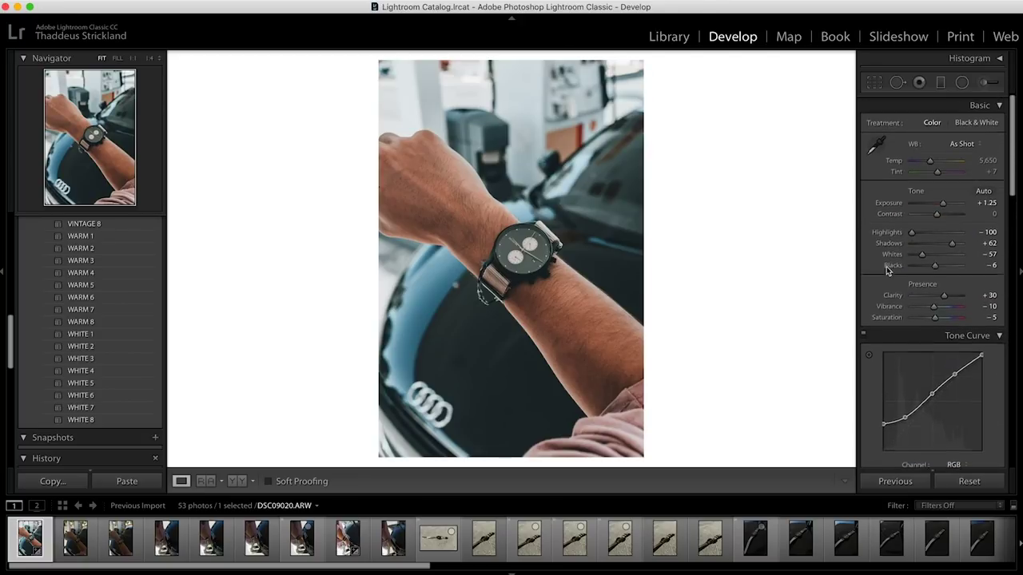
pyautogui.moveTo(944, 200); pyautogui.dragTo(946, 203)
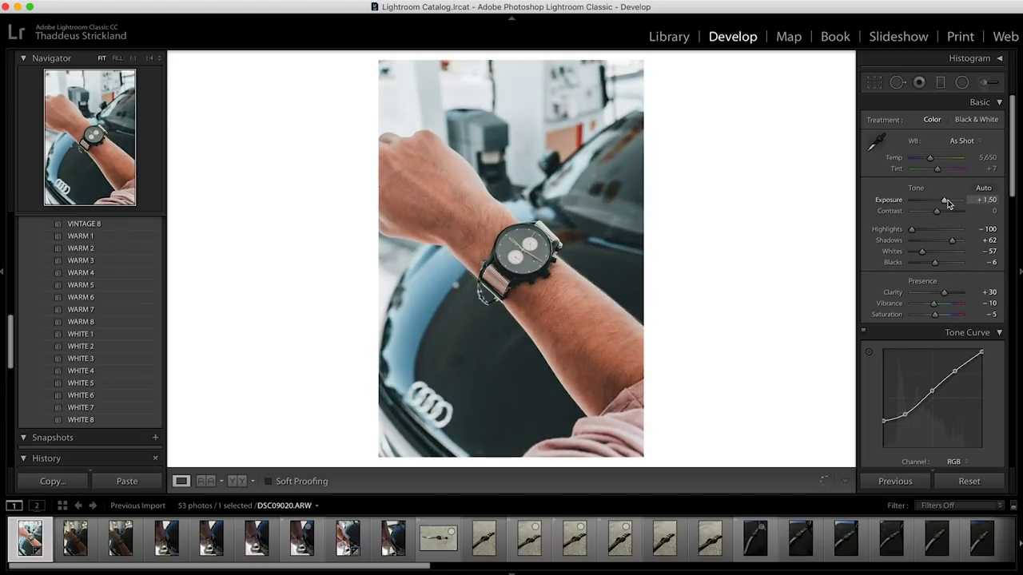
pyautogui.moveTo(932, 159)
pyautogui.mouseDown()
pyautogui.moveTo(946, 161)
pyautogui.moveTo(935, 161)
pyautogui.mouseUp()
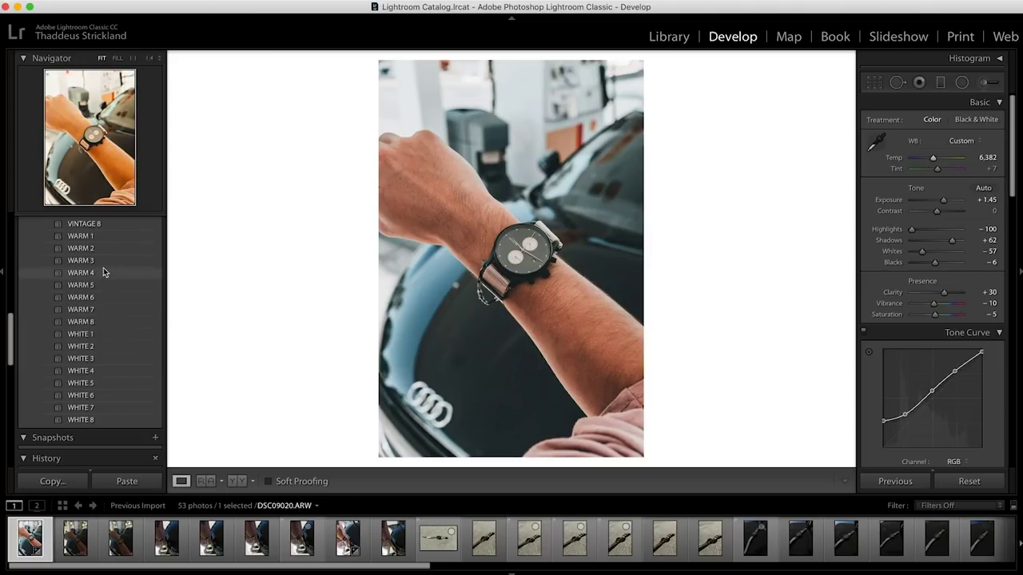
# Apply the VINTAGE 5 user preset to the photo and set its exposure to +2.45
pyautogui.scroll(1, 103, 272)
pyautogui.scroll(3, 103, 268)
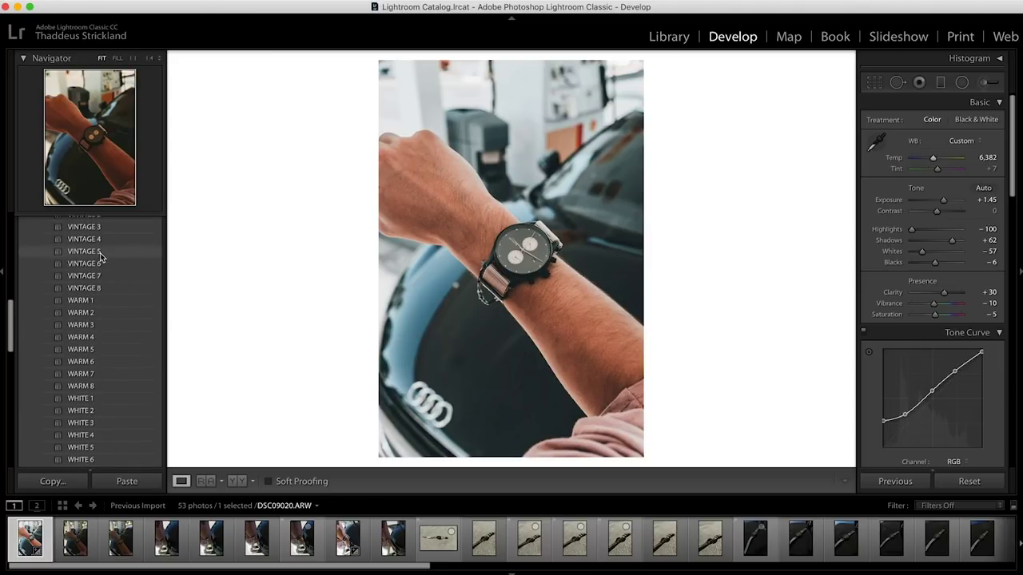
pyautogui.click(102, 252)
pyautogui.scroll(10, 107, 301)
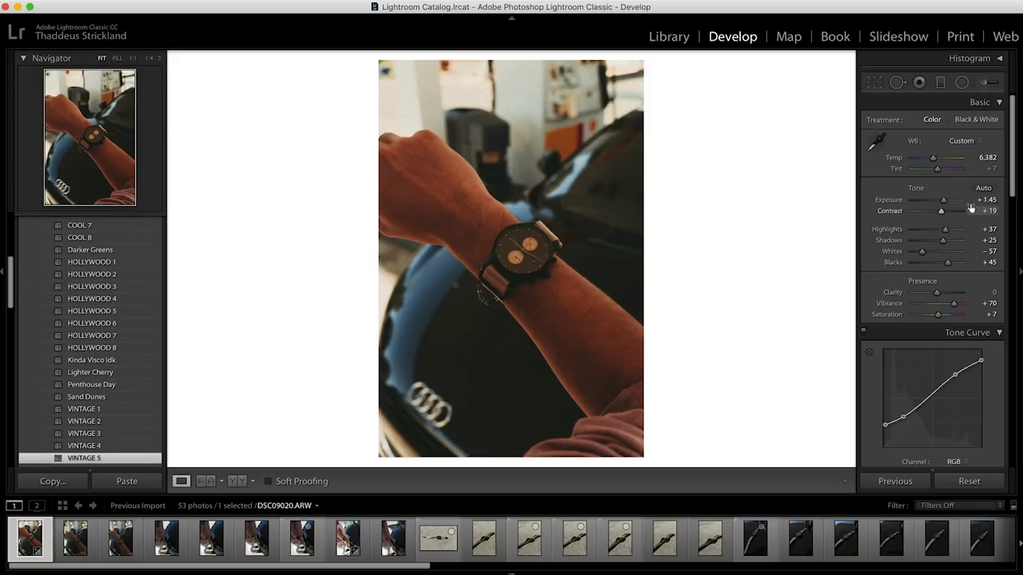
pyautogui.moveTo(948, 199); pyautogui.dragTo(948, 200)
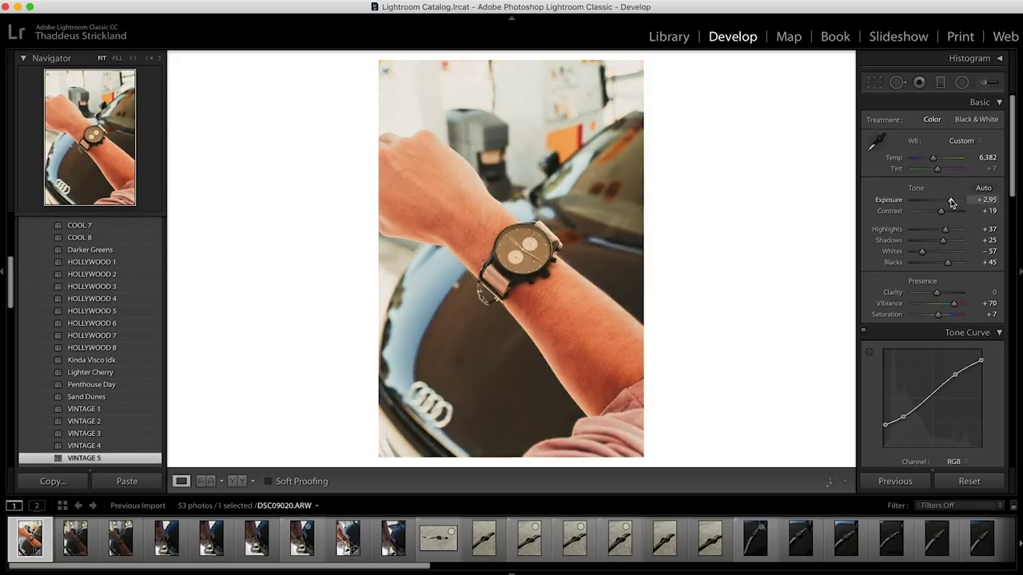
# Compare the edited photo DSC09027.ARW with the unedited DSC09026.ARW, ending on DSC09027.ARW
pyautogui.scroll(8, 95, 307)
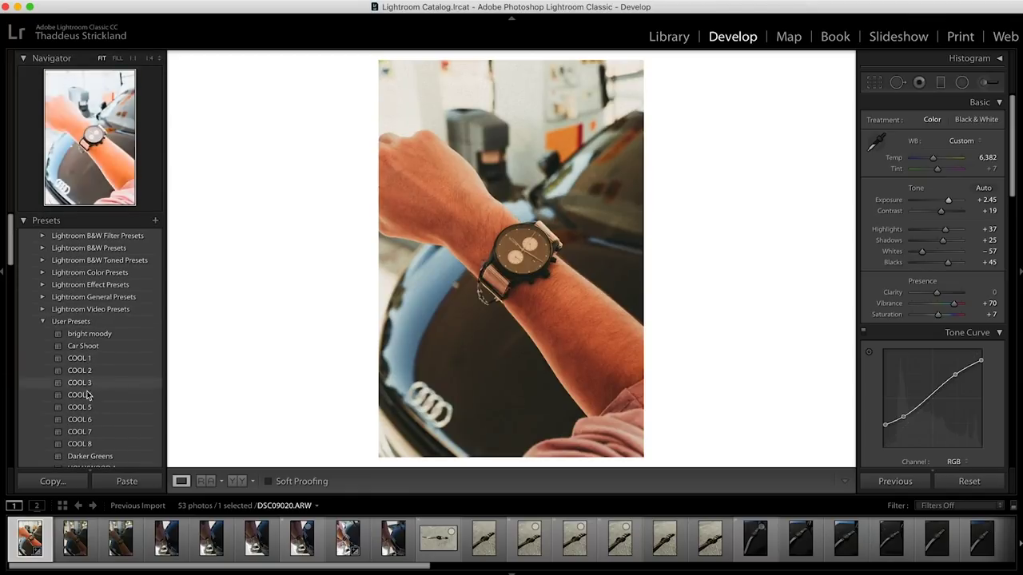
pyautogui.scroll(-15, 89, 436)
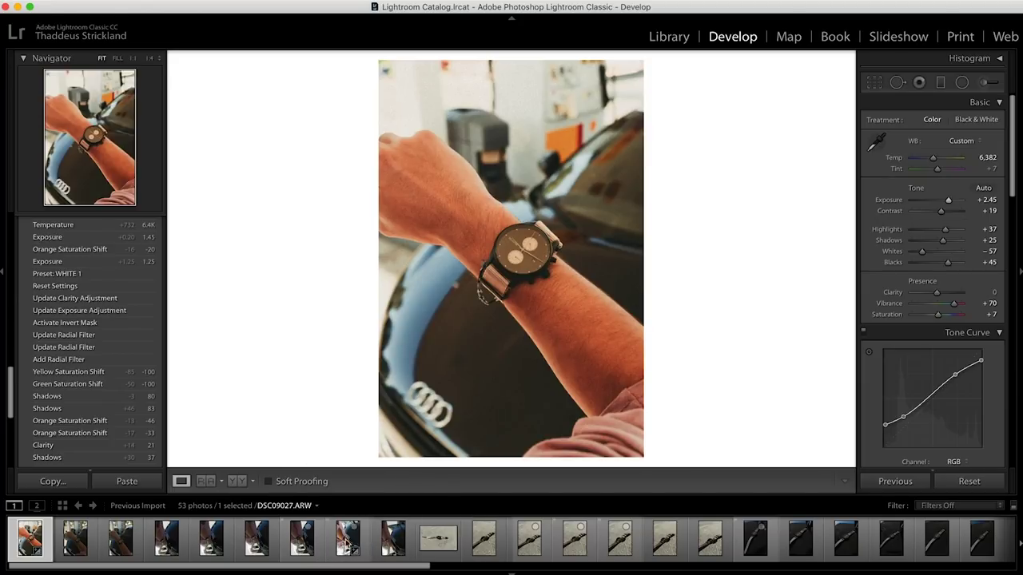
pyautogui.click(349, 527)
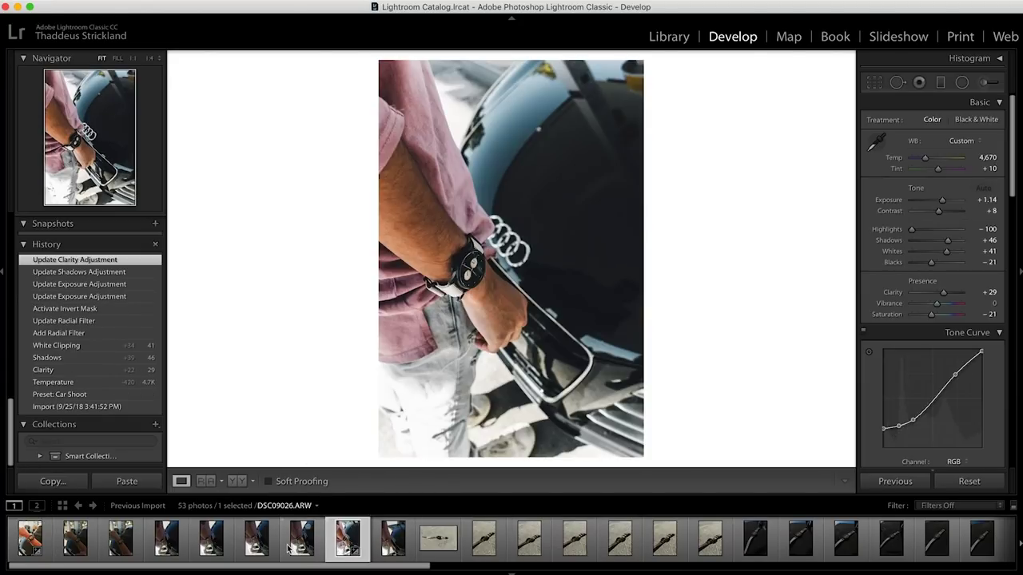
pyautogui.click(301, 537)
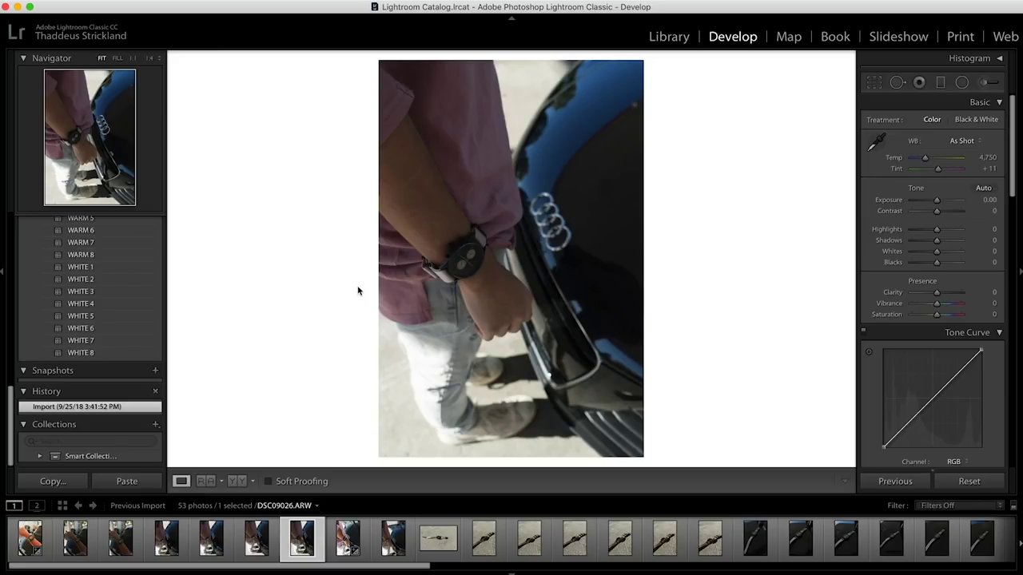
pyautogui.press('Right')
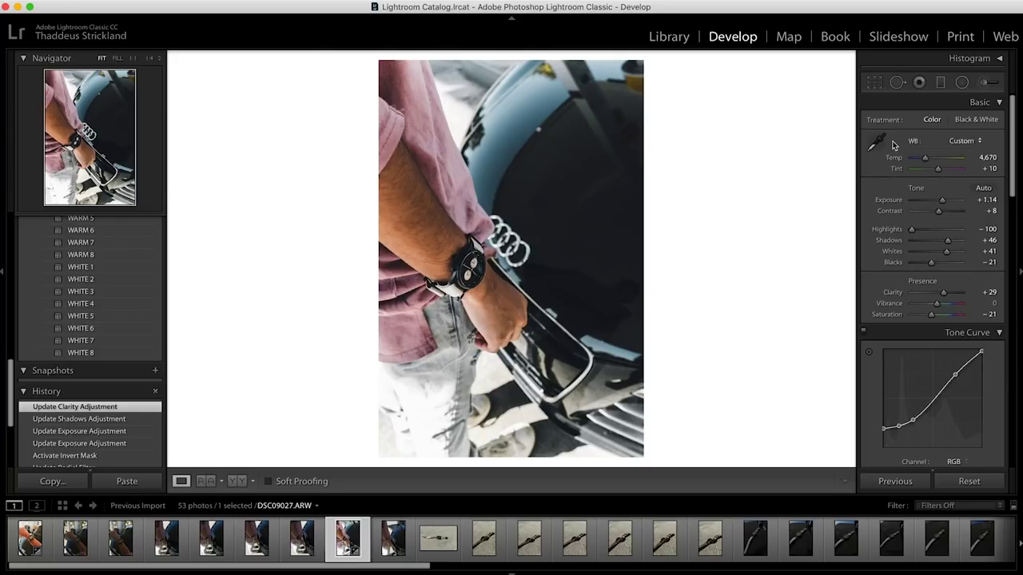
# Inspect the settings of the existing radial filter around the watch in DSC09027.ARW and close the filter tool
pyautogui.click(964, 84)
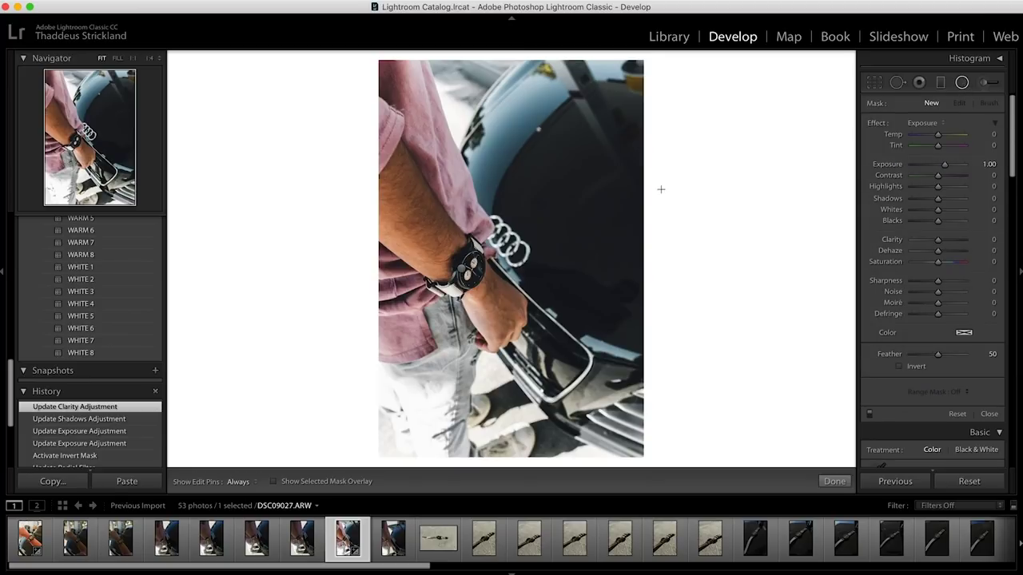
pyautogui.click(463, 269)
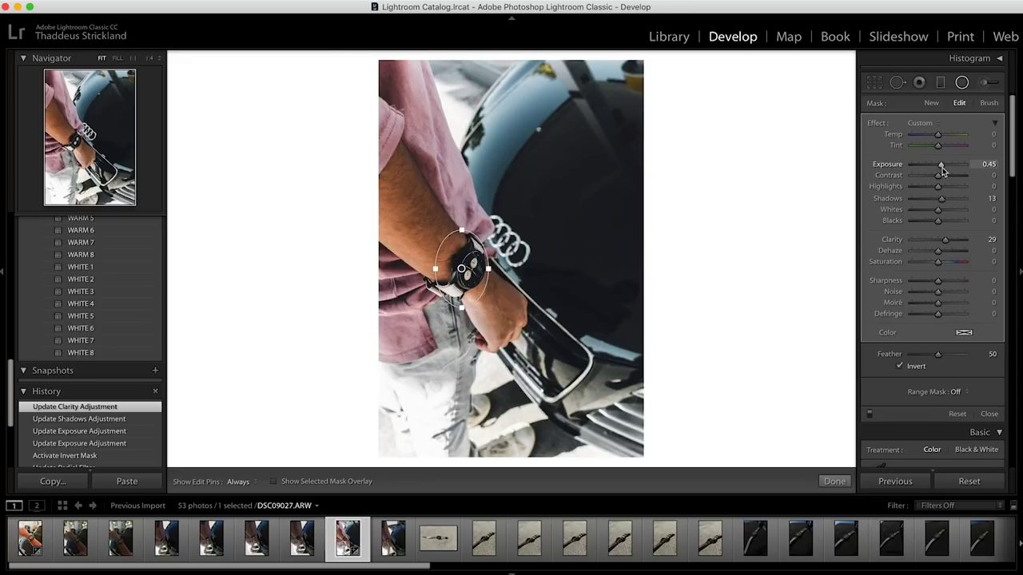
pyautogui.click(834, 482)
# Open photo DSC09060.ARW and apply the WHITE 2 user preset to it
pyautogui.scroll(-10, 647, 543)
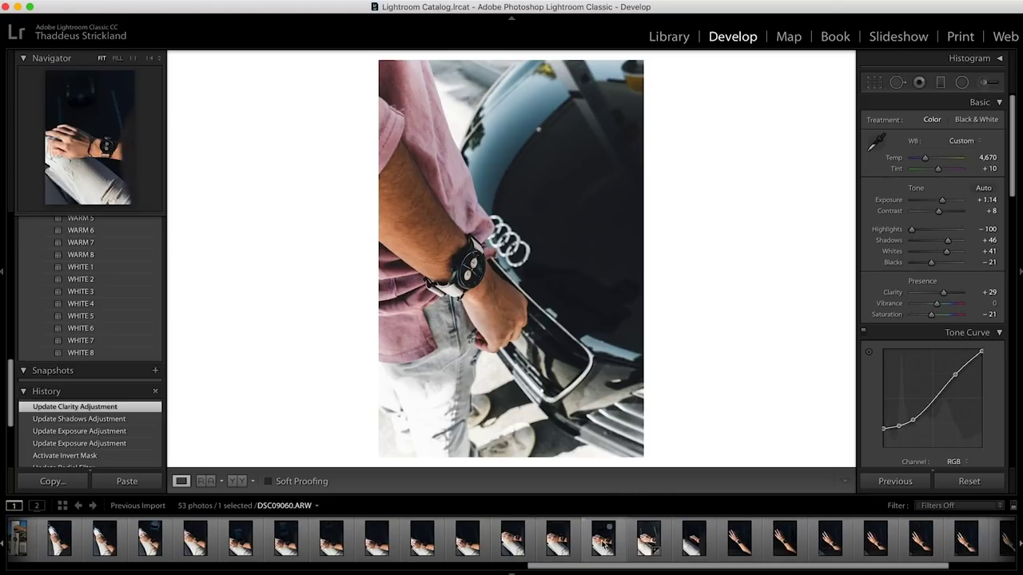
pyautogui.click(605, 539)
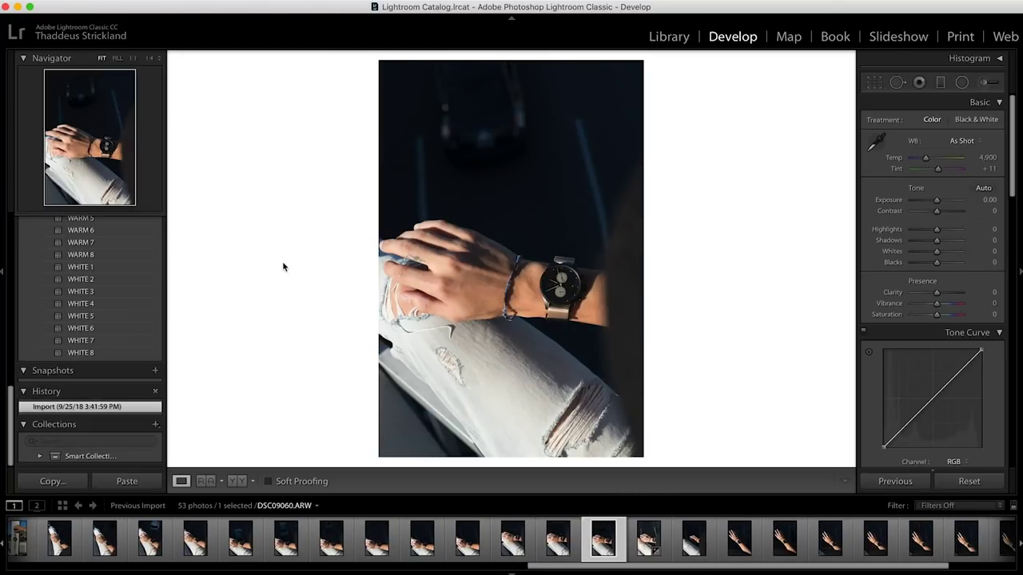
pyautogui.click(83, 281)
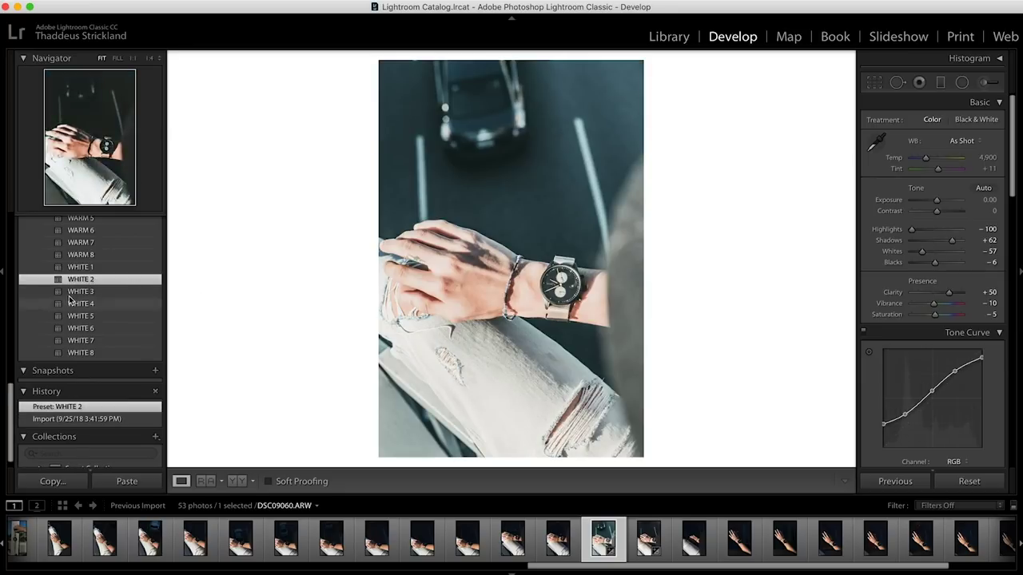
# Lower the exposure of DSC09060.ARW to -0.90 and warm its white balance temperature to 5,345
pyautogui.moveTo(940, 199); pyautogui.dragTo(933, 201)
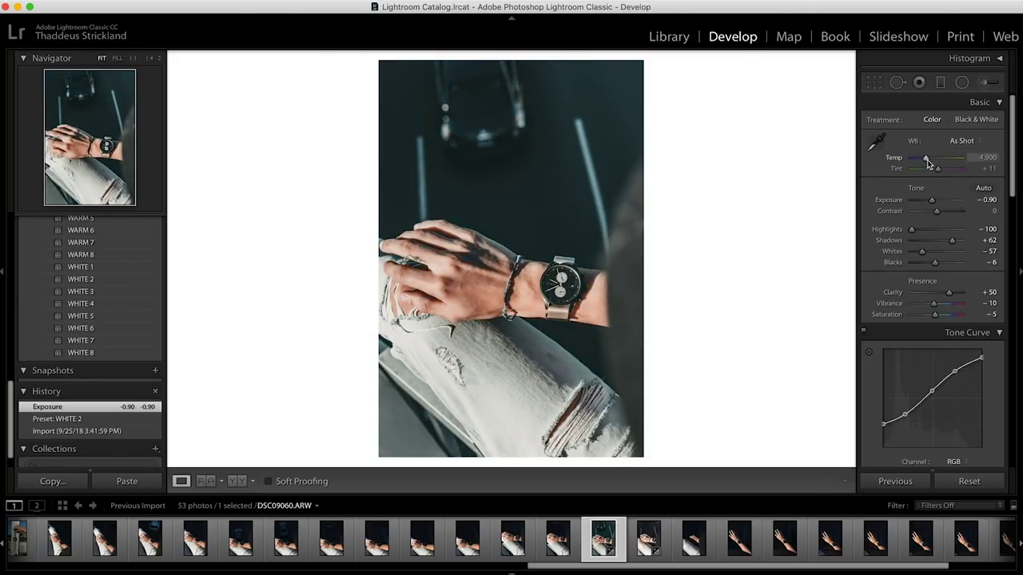
pyautogui.moveTo(926, 160); pyautogui.dragTo(929, 163)
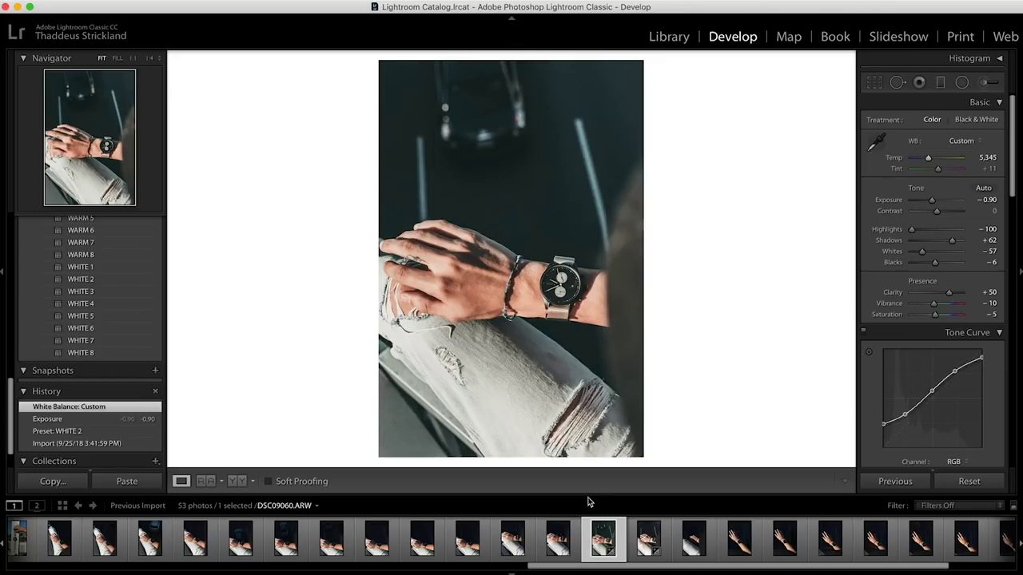
# Compare the unedited photo DSC09059.ARW with the edited DSC09060.ARW, ending on DSC09060.ARW
pyautogui.click(557, 546)
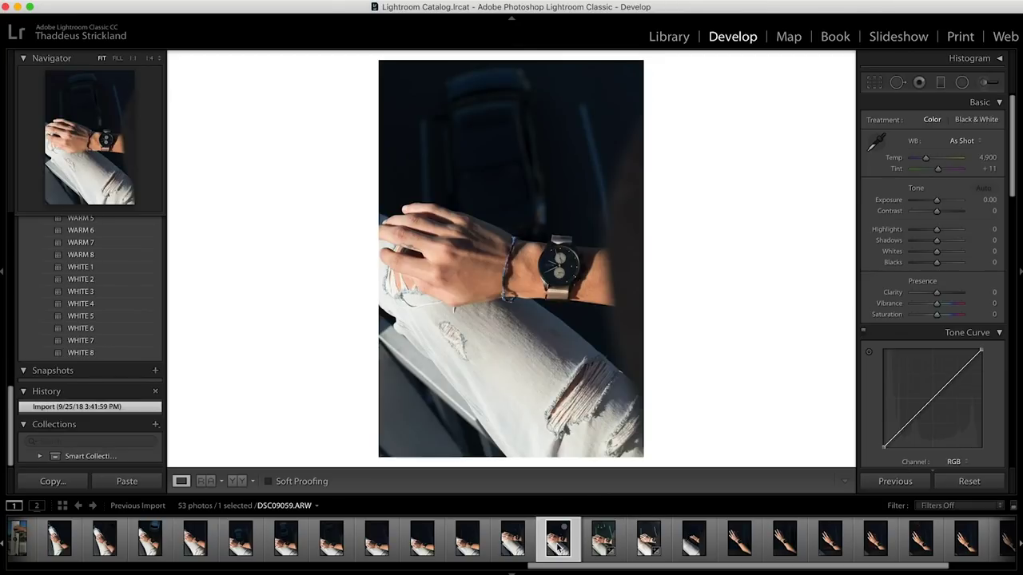
pyautogui.click(604, 540)
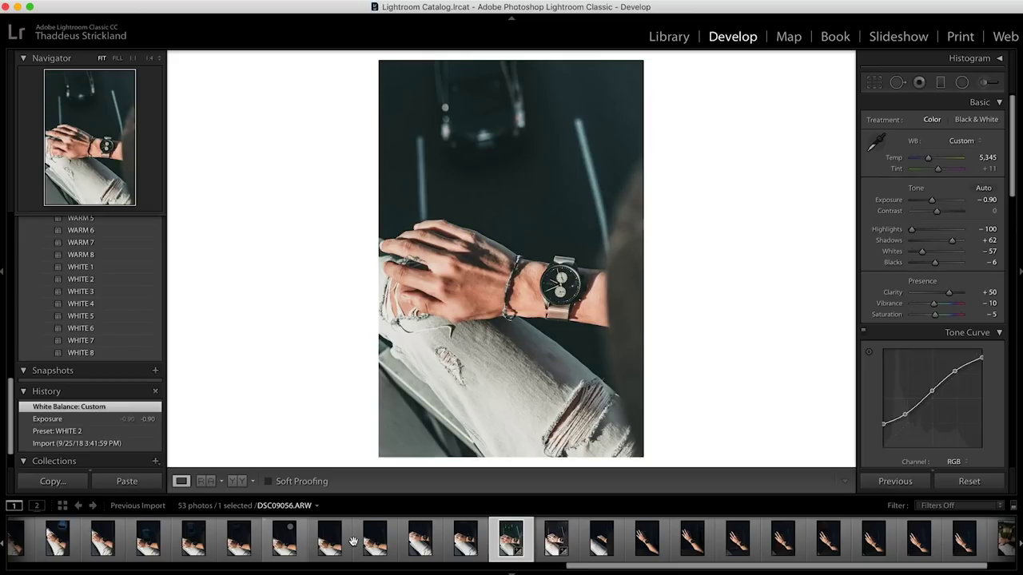
# View the edited photo DSC09072.ARW, then open the unedited DSC09071.ARW and apply the WHITE 6 user preset to it
pyautogui.hscroll(2, 336, 539)
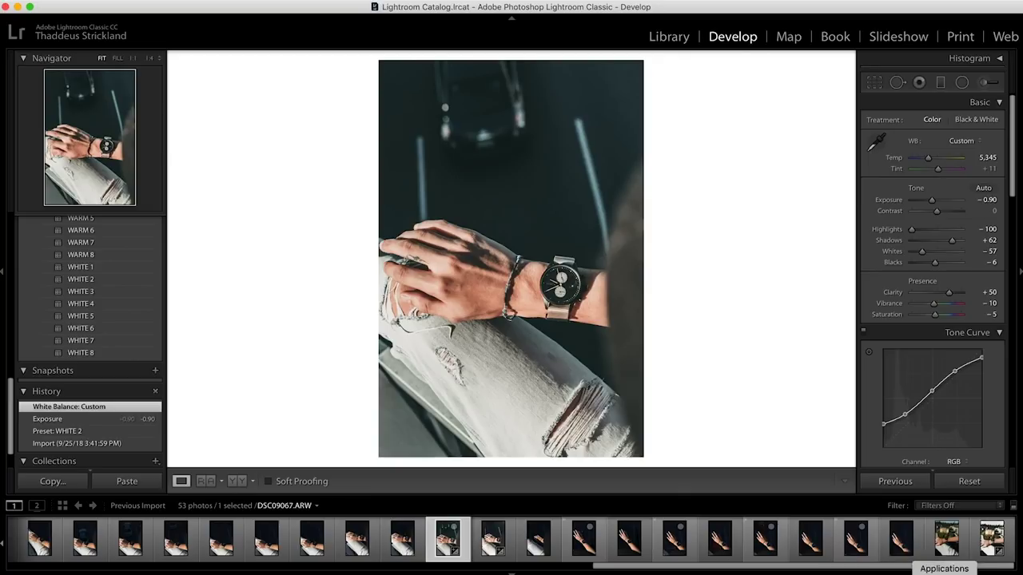
pyautogui.click(991, 540)
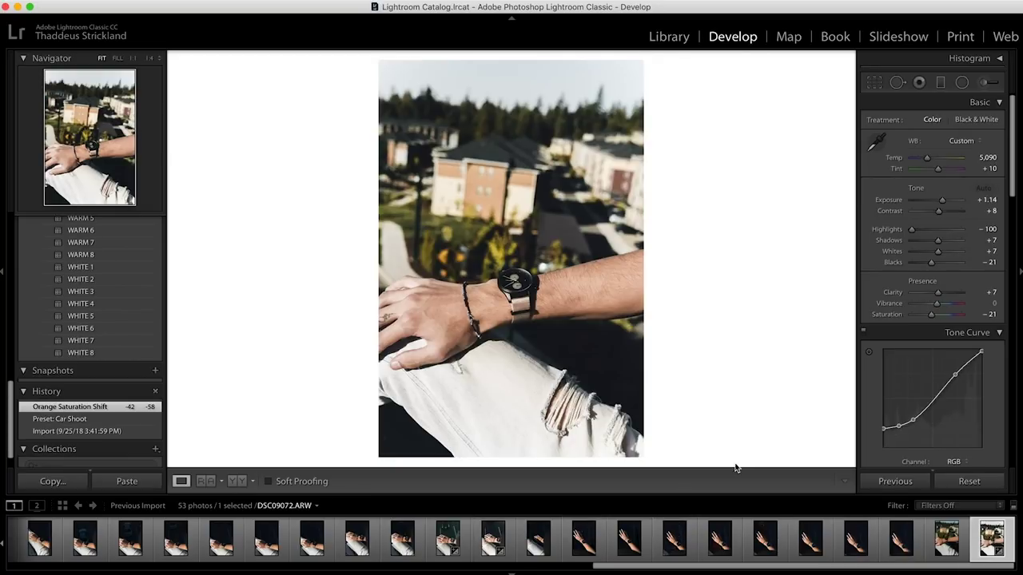
pyautogui.click(946, 539)
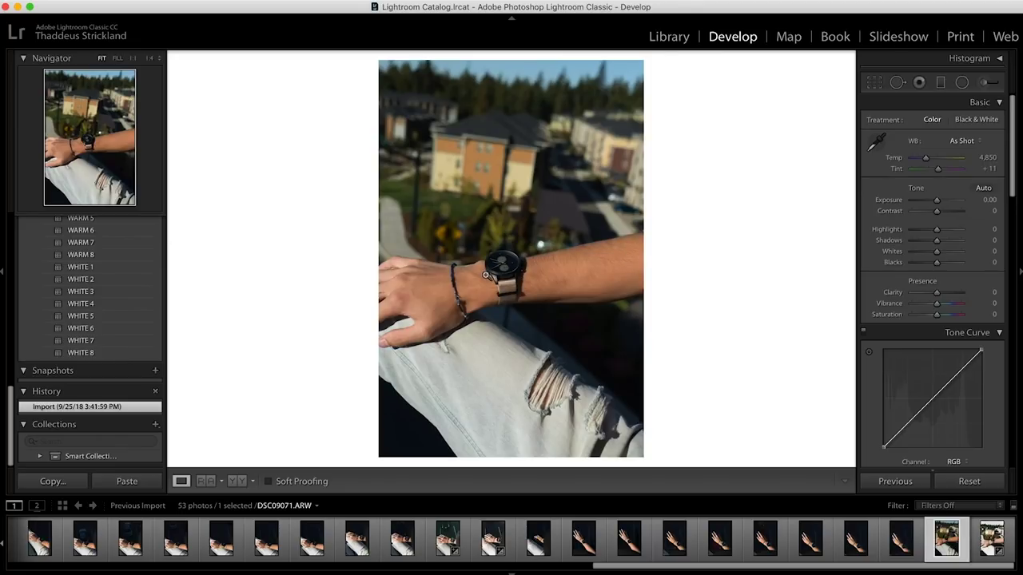
pyautogui.click(80, 328)
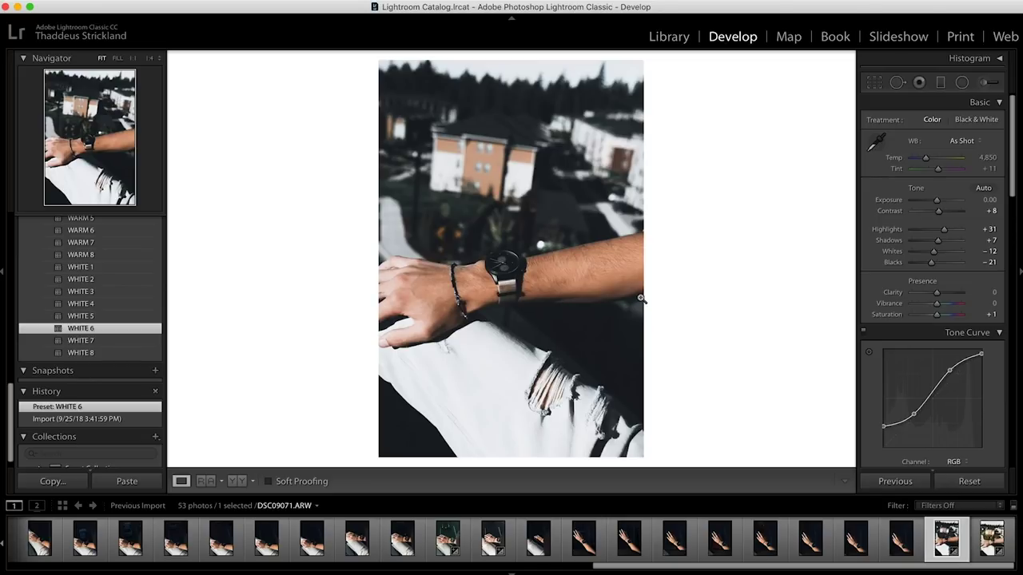
# Raise the shadows of DSC09071.ARW to +44 and set its exposure to +0.15
pyautogui.moveTo(937, 200); pyautogui.dragTo(940, 203)
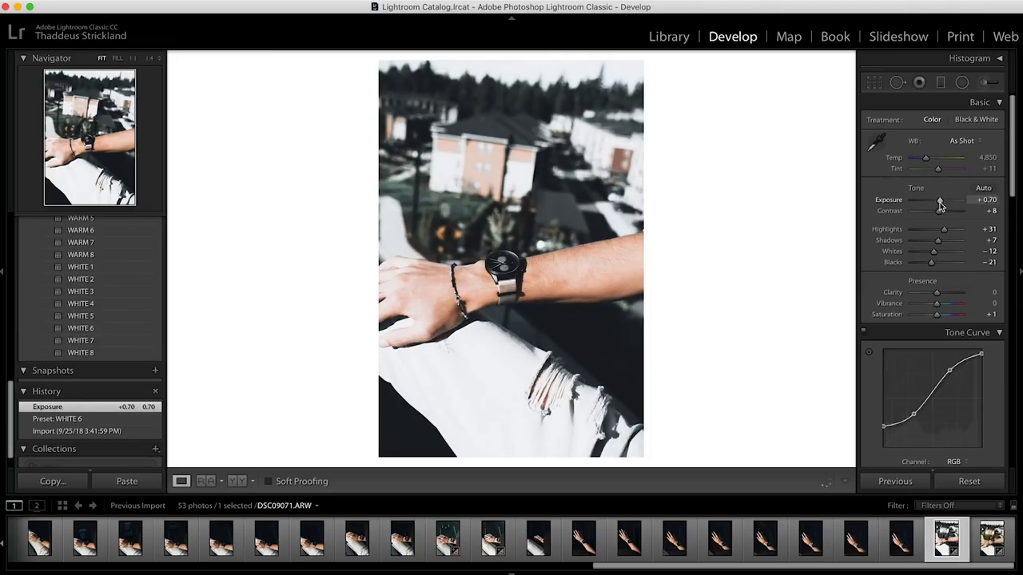
pyautogui.moveTo(938, 240); pyautogui.dragTo(948, 243)
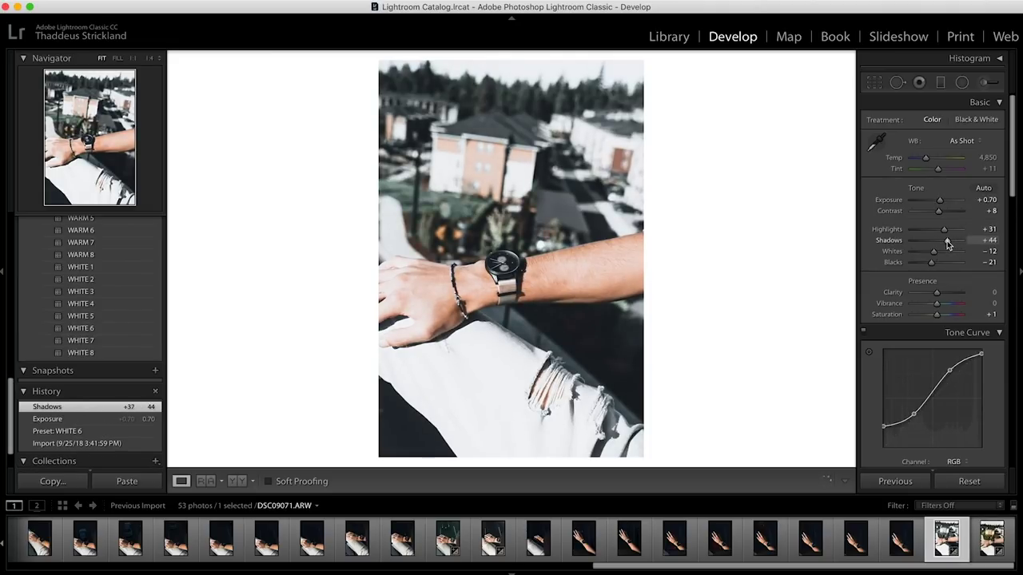
pyautogui.moveTo(938, 199); pyautogui.dragTo(936, 203)
# Reduce the orange saturation of DSC09071.ARW to -58 in the HSL adjustments
pyautogui.scroll(-10, 925, 276)
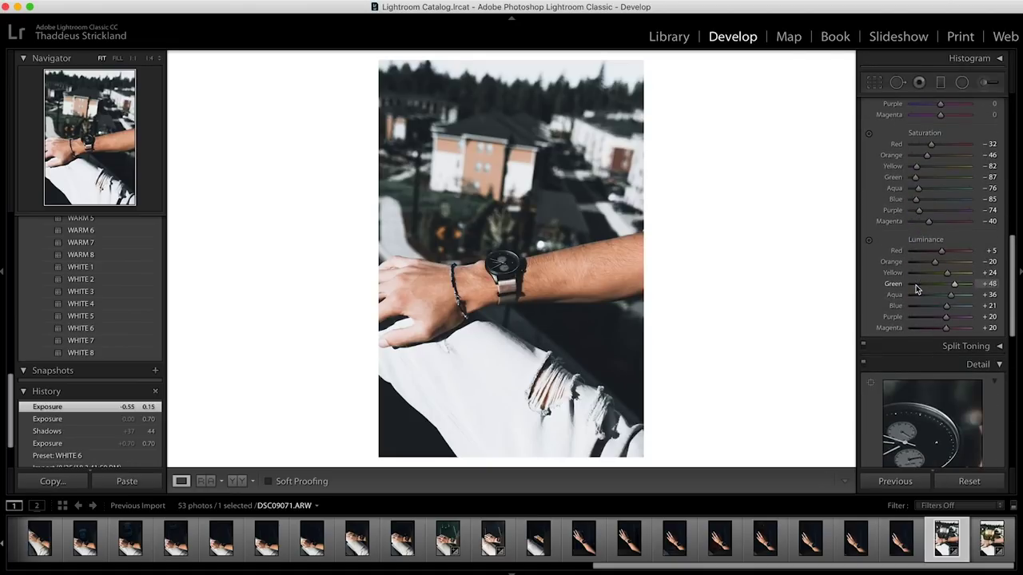
pyautogui.moveTo(927, 155); pyautogui.dragTo(924, 159)
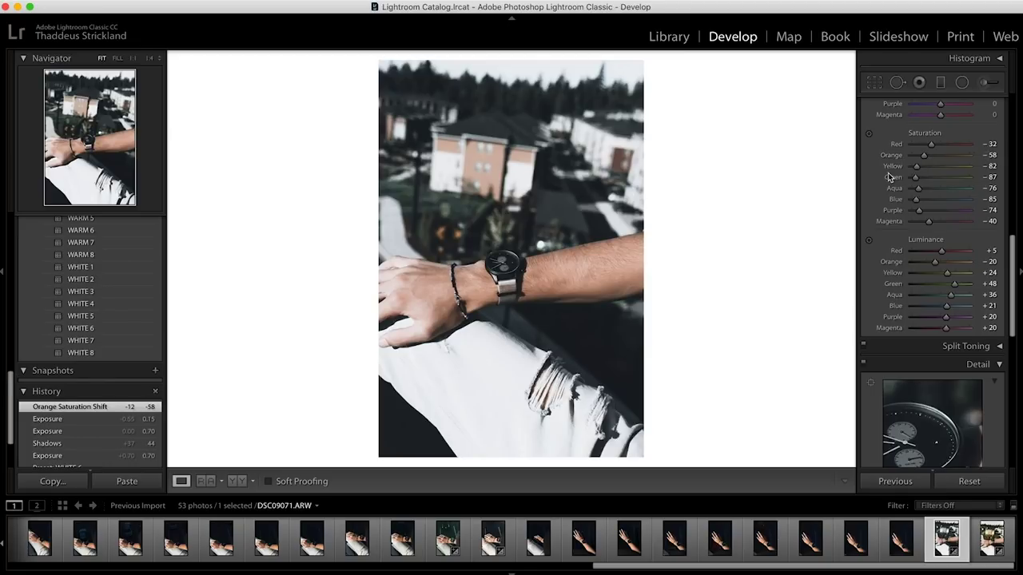
pyautogui.scroll(5, 883, 211)
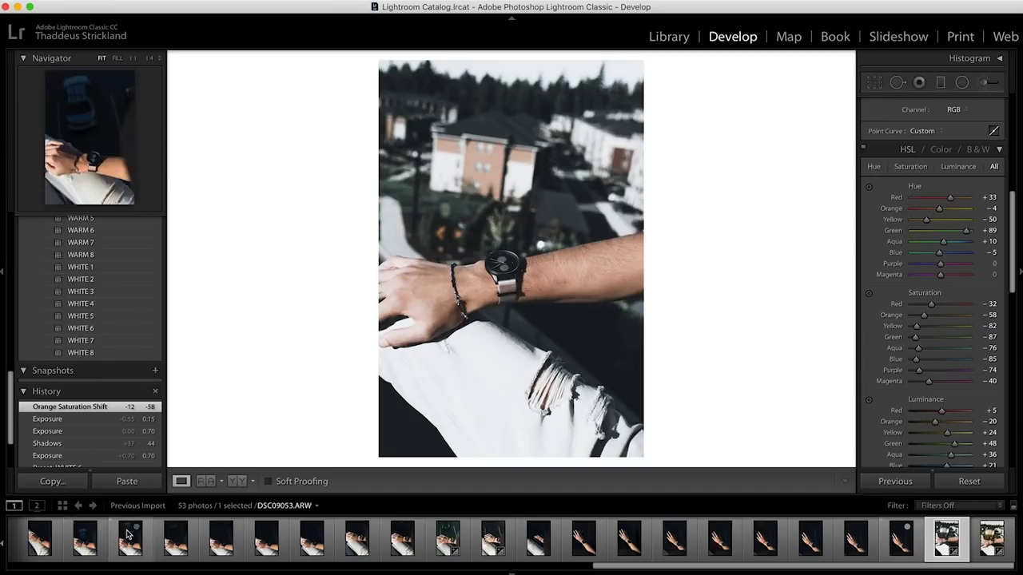
pyautogui.scroll(10, 112, 539)
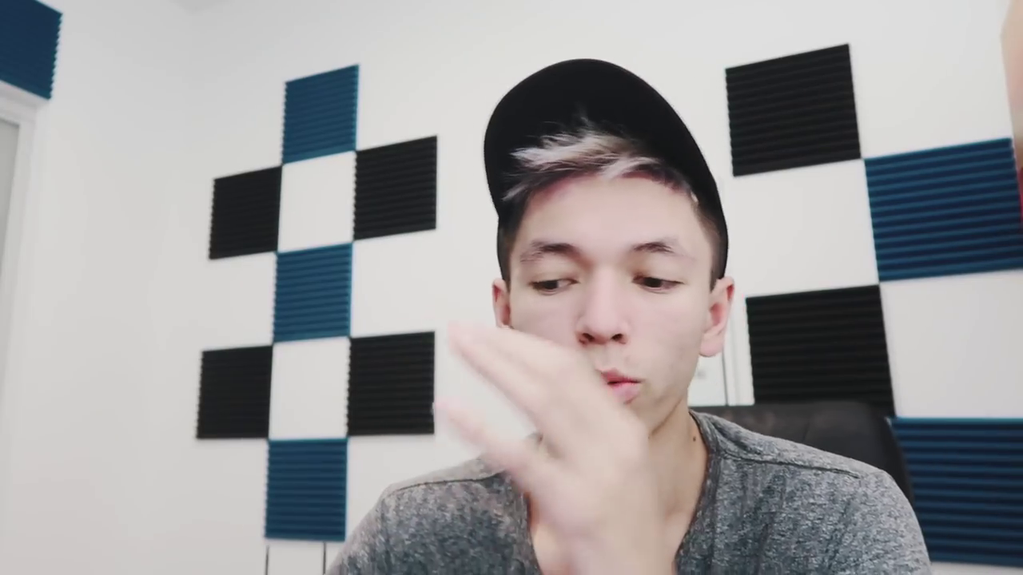